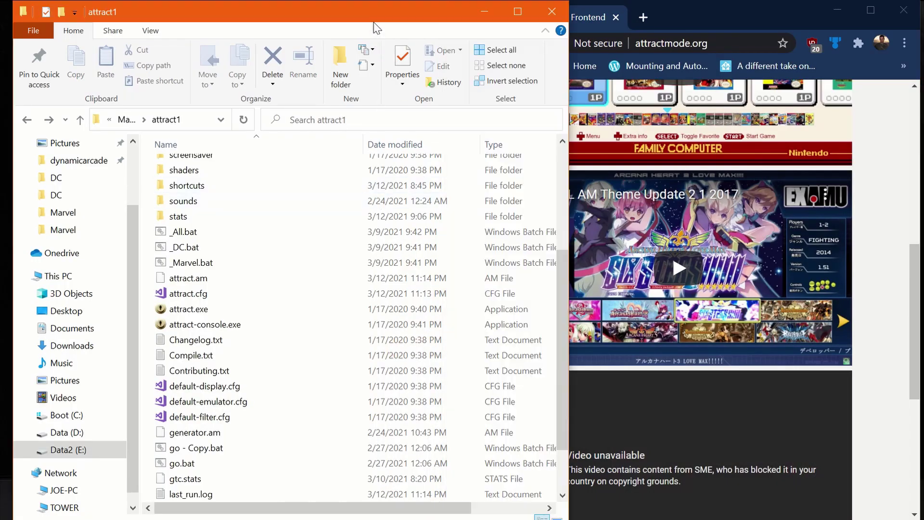
Widen the attract1 folder window and open mame.txt from the romlists folder.
{"action": "left_click_drag", "start_coordinate": [569, 68], "coordinate": [892, 73]}
{"action": "scroll", "coordinate": [343, 291], "scroll_direction": "up", "scroll_amount": 4}
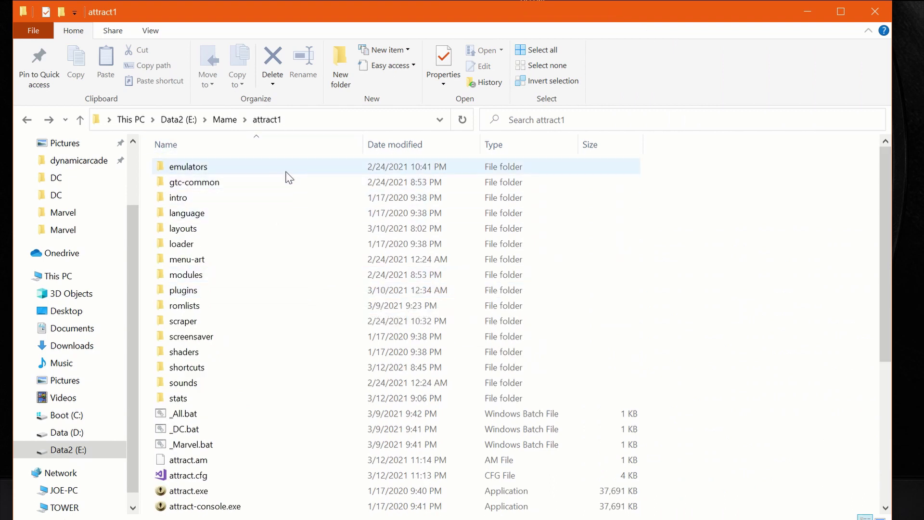
{"action": "scroll", "coordinate": [279, 368], "scroll_direction": "down", "scroll_amount": 3}
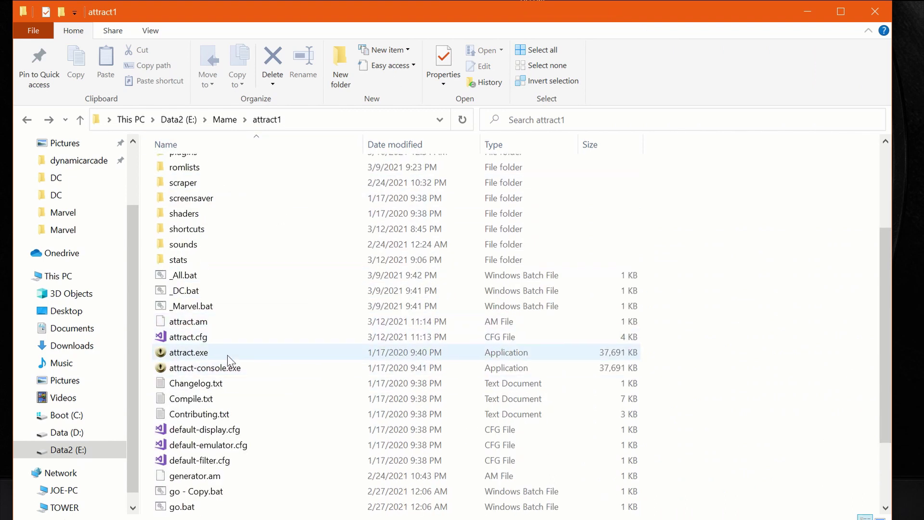
{"action": "scroll", "coordinate": [258, 325], "scroll_direction": "up", "scroll_amount": 3}
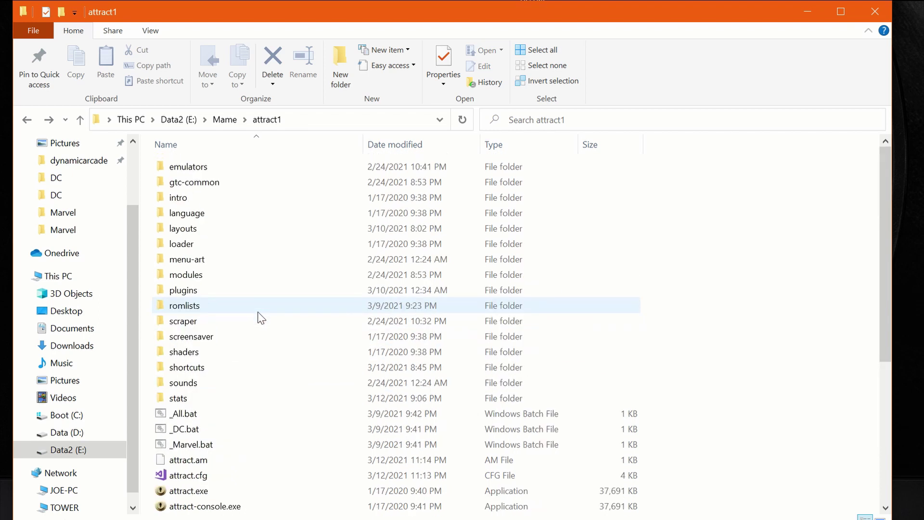
{"action": "double_click", "coordinate": [214, 309]}
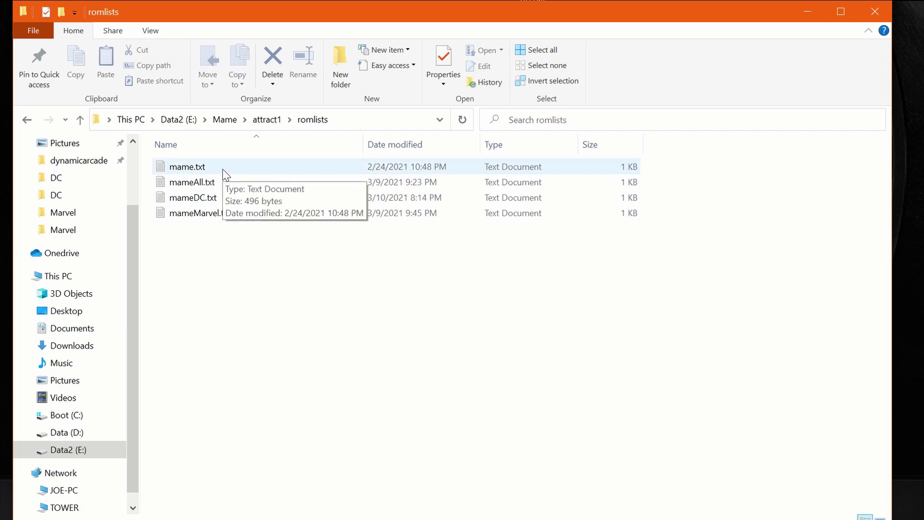
{"action": "double_click", "coordinate": [204, 165]}
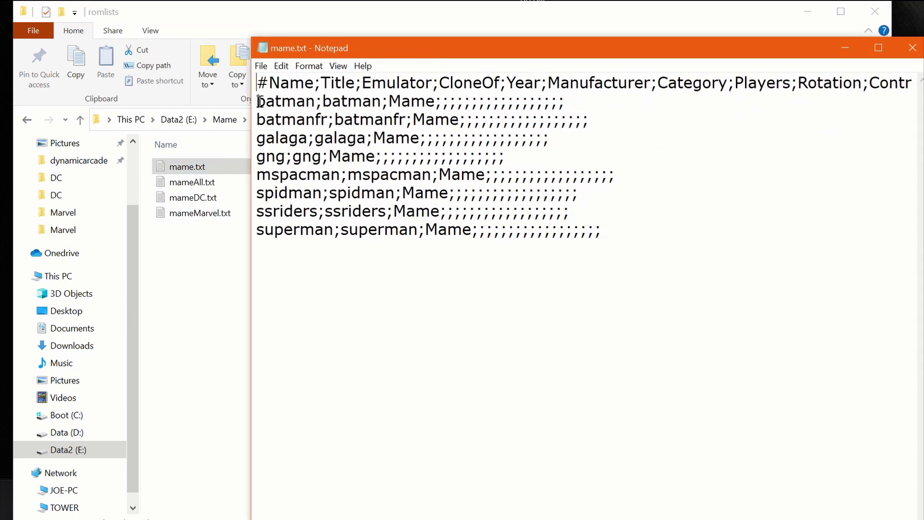
Examine the header fields and the batman entry in mame.txt, and close the file.
{"action": "left_click_drag", "start_coordinate": [269, 82], "coordinate": [400, 82]}
{"action": "left_click", "coordinate": [809, 77]}
{"action": "left_click_drag", "start_coordinate": [270, 81], "coordinate": [912, 82]}
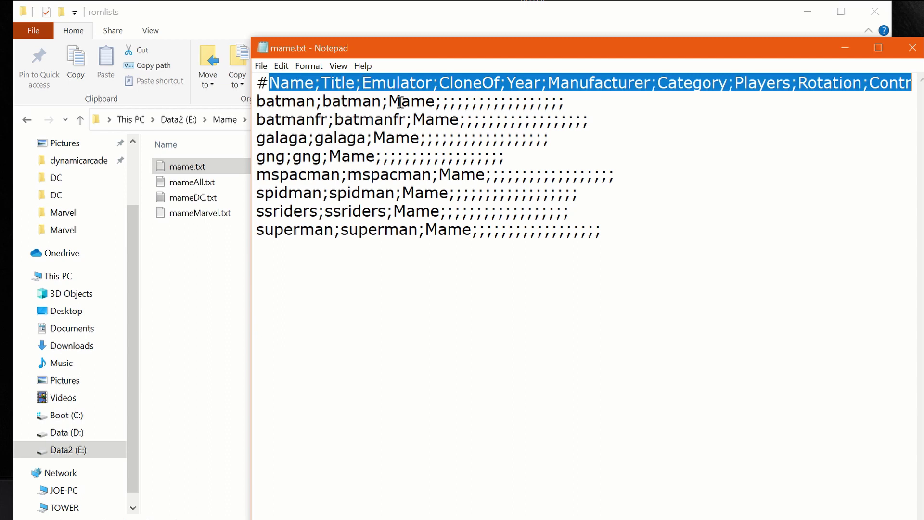
{"action": "left_click_drag", "start_coordinate": [256, 101], "coordinate": [450, 101]}
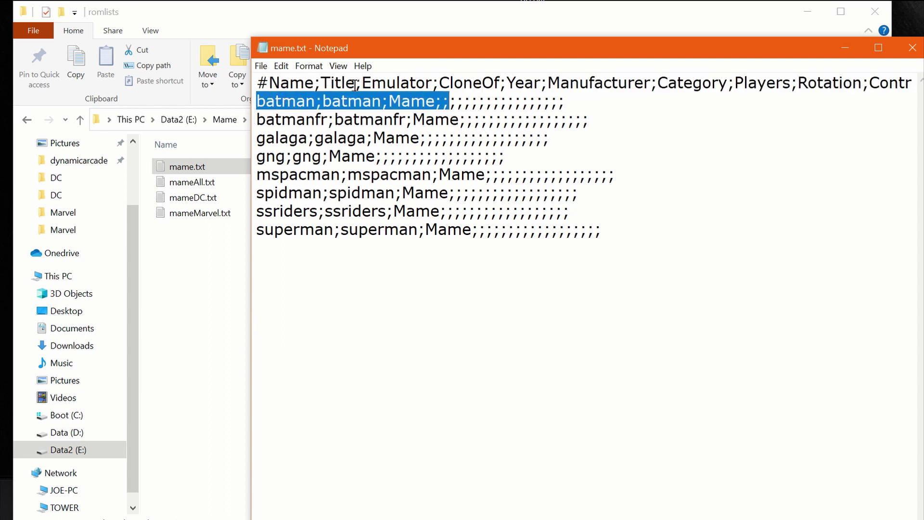
{"action": "key", "text": "alt+F4"}
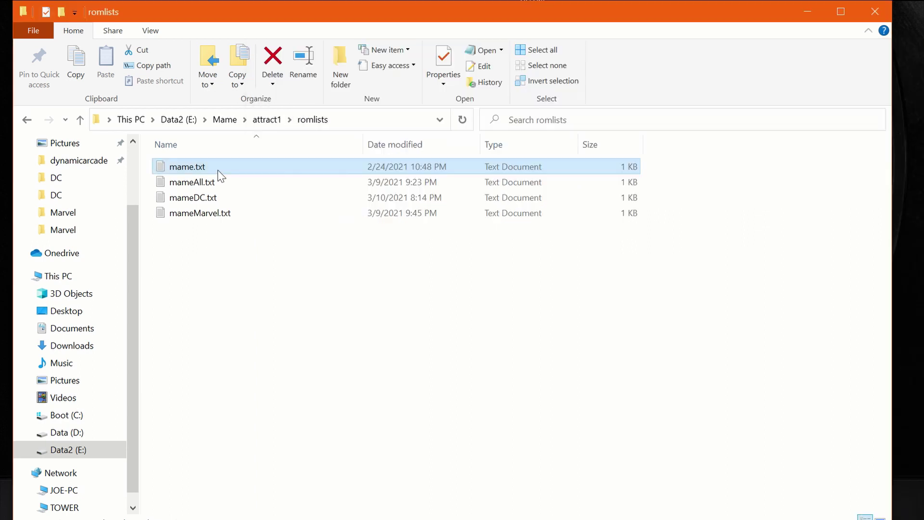
Look over the mameAll.txt, mameDC.txt and mameMarvel.txt files in the romlists folder.
{"action": "left_click", "coordinate": [227, 183]}
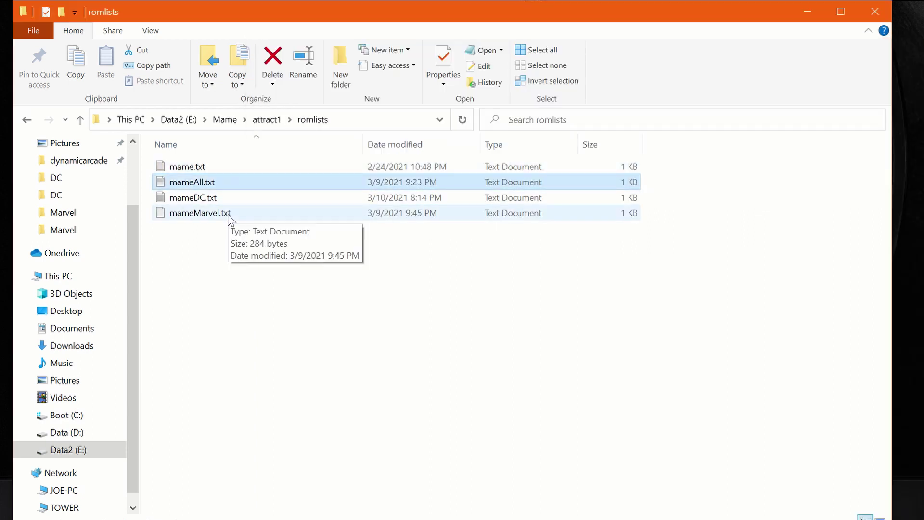
{"action": "left_click", "coordinate": [228, 213]}
{"action": "left_click", "coordinate": [230, 195]}
{"action": "left_click", "coordinate": [241, 183]}
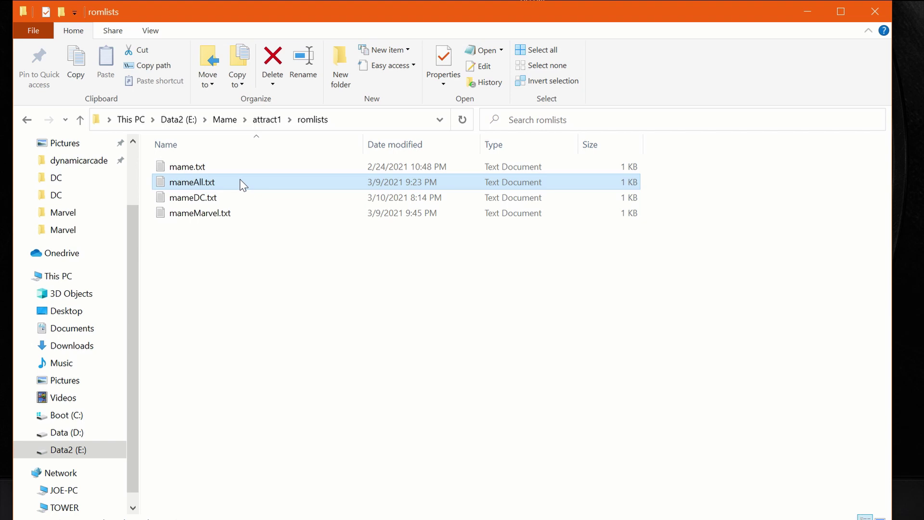
Open the Avengers folder within attract1's layouts and look at its files, selecting Wolfenstein-3D.jpg.
{"action": "left_click", "coordinate": [272, 121]}
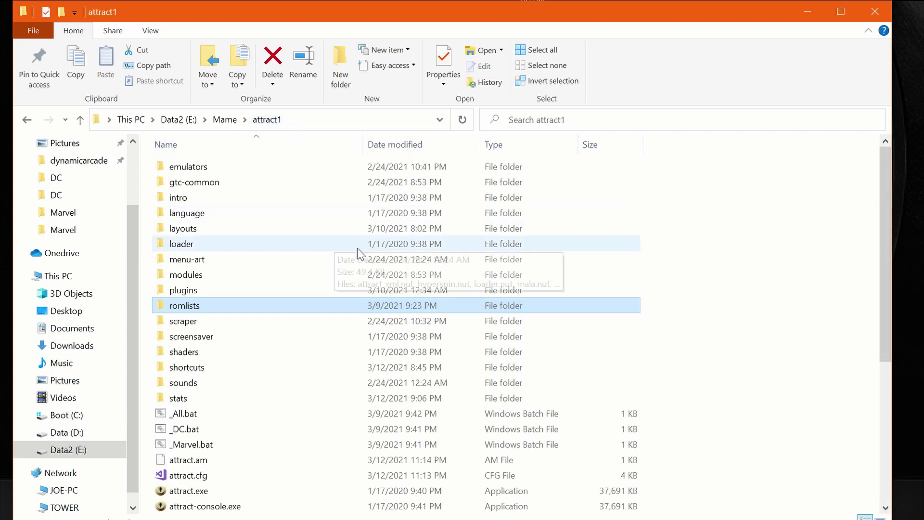
{"action": "double_click", "coordinate": [250, 229]}
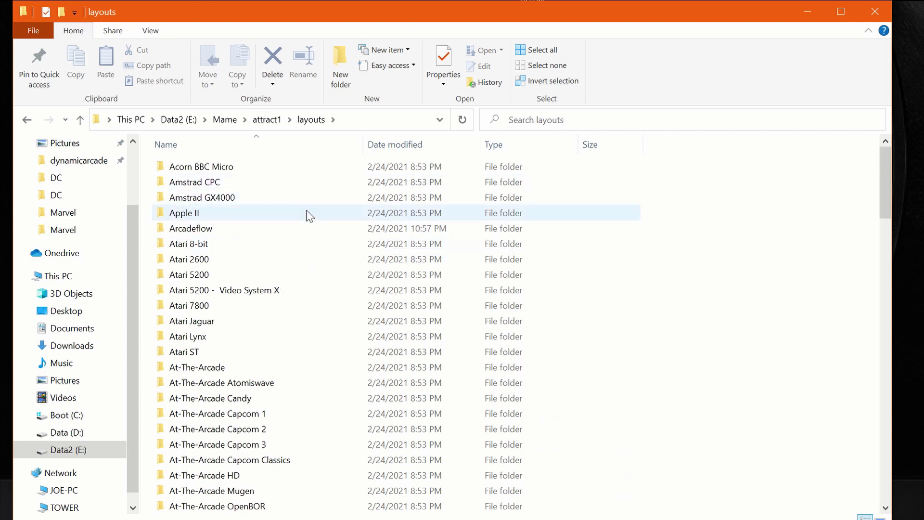
{"action": "scroll", "coordinate": [311, 221], "scroll_direction": "down", "scroll_amount": 6}
{"action": "scroll", "coordinate": [310, 230], "scroll_direction": "down", "scroll_amount": 2}
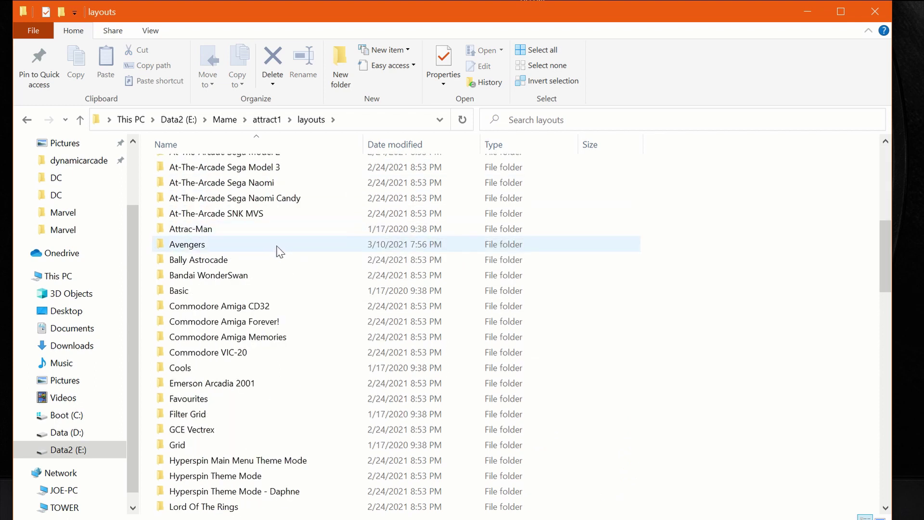
{"action": "double_click", "coordinate": [187, 246]}
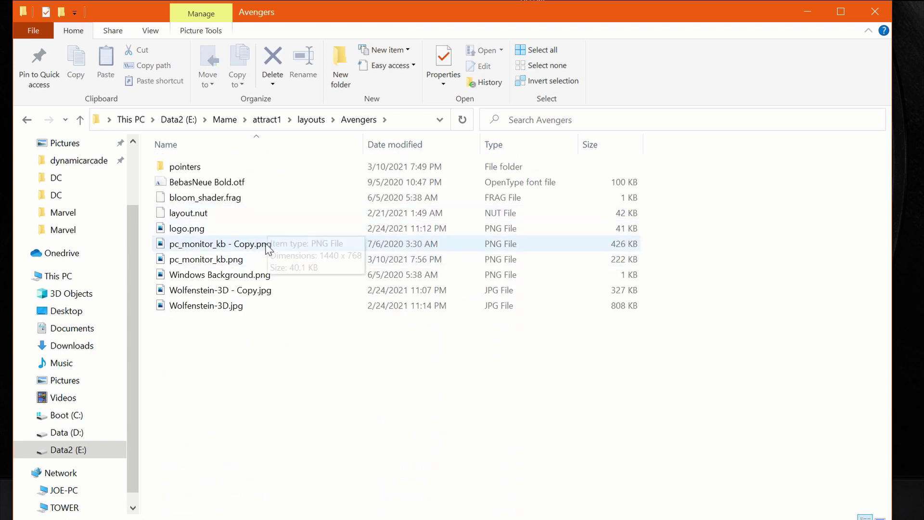
{"action": "left_click", "coordinate": [226, 305]}
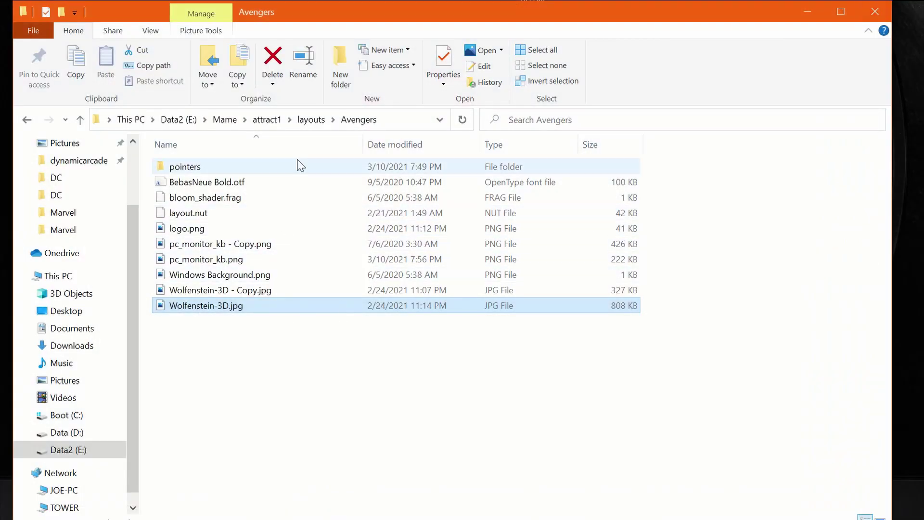
Return to the attract1 folder and launch attract.exe.
{"action": "left_click", "coordinate": [309, 126]}
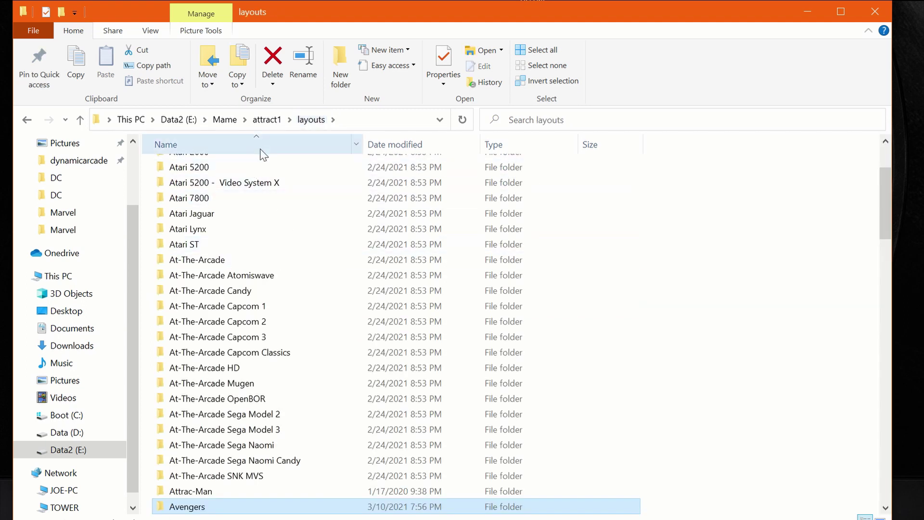
{"action": "left_click", "coordinate": [268, 120]}
{"action": "scroll", "coordinate": [380, 270], "scroll_direction": "down", "scroll_amount": 4}
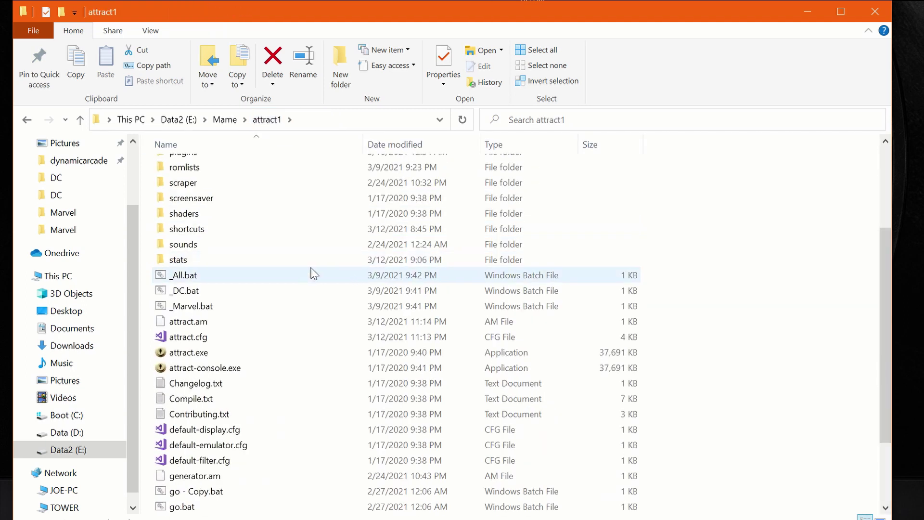
{"action": "scroll", "coordinate": [314, 273], "scroll_direction": "down", "scroll_amount": 1}
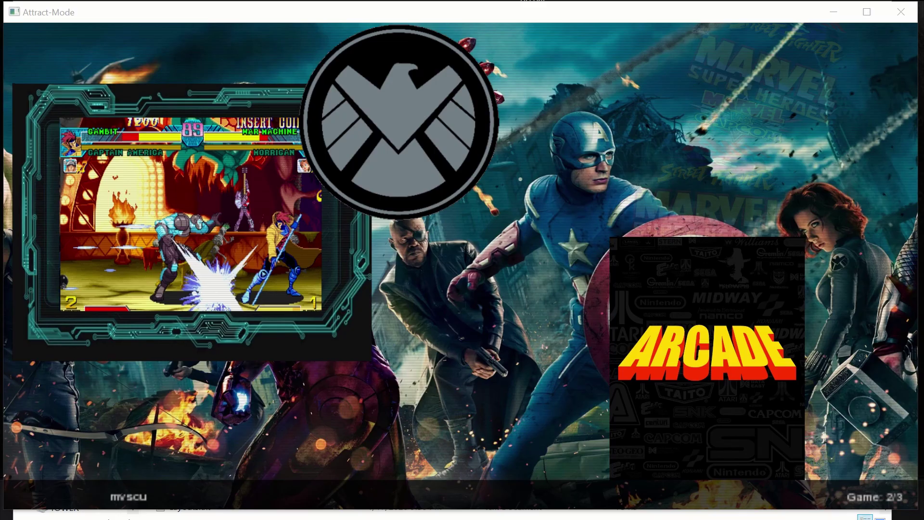
Open the Displays configuration in Attract-Mode.
{"action": "key", "text": "Tab"}
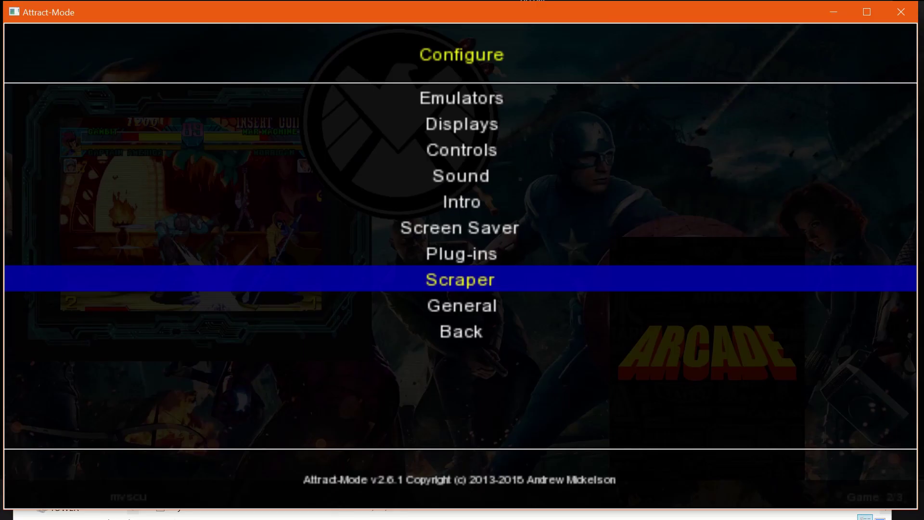
{"action": "key", "text": "Up"}
{"action": "key", "text": "Up"}
{"action": "key", "text": "Up"}
{"action": "key", "text": "Up"}
{"action": "key", "text": "Up"}
{"action": "key", "text": "Up"}
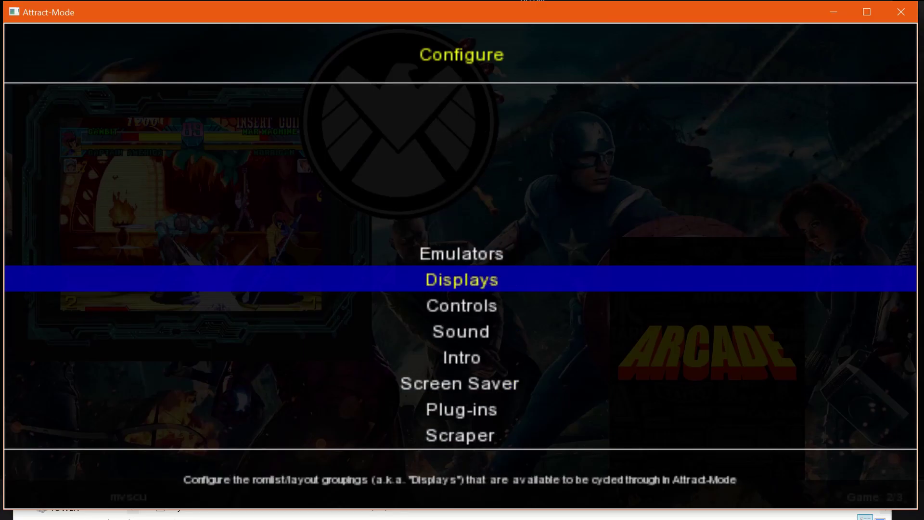
{"action": "key", "text": "Return"}
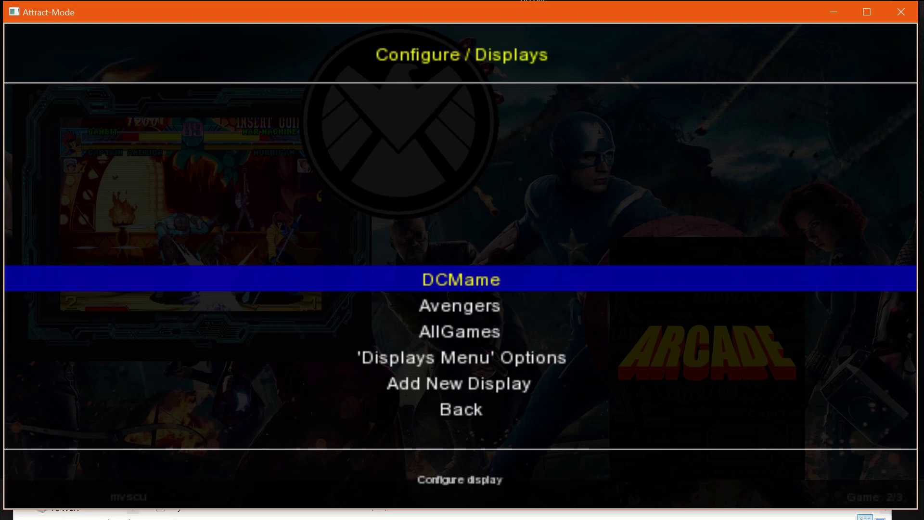
Open the DCMame display for editing and review its settings up to the Layout entry.
{"action": "key", "text": "Up"}
{"action": "key", "text": "Up"}
{"action": "key", "text": "Up"}
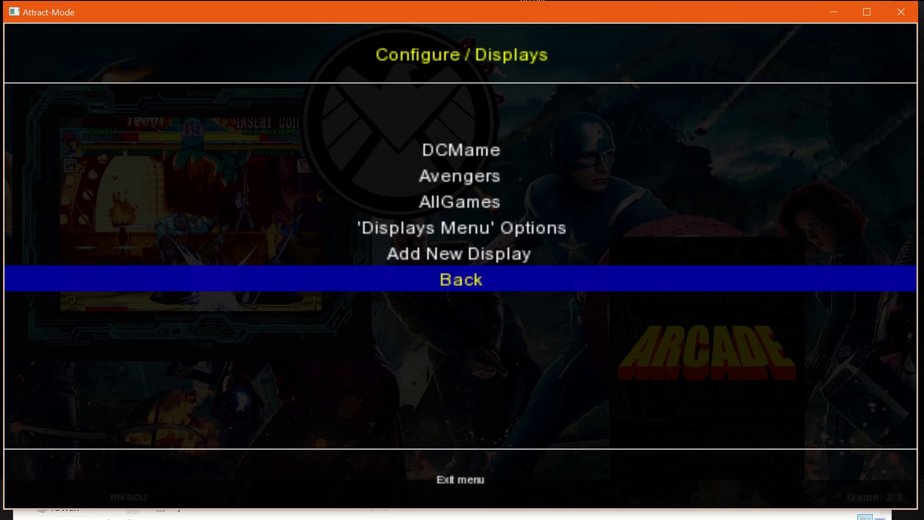
{"action": "key", "text": "Down"}
{"action": "key", "text": "Up"}
{"action": "key", "text": "Up"}
{"action": "key", "text": "Up"}
{"action": "key", "text": "Up"}
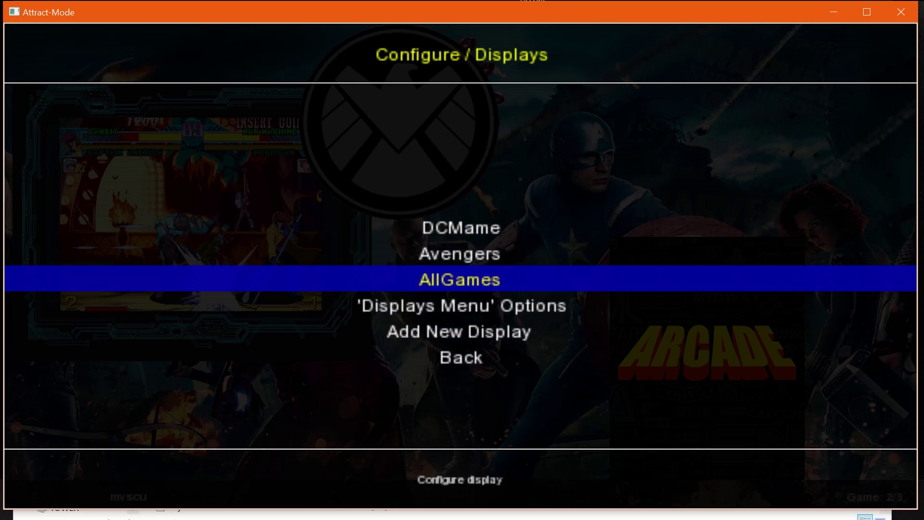
{"action": "key", "text": "Return"}
{"action": "key", "text": "Up"}
{"action": "key", "text": "Up"}
{"action": "key", "text": "Up"}
{"action": "key", "text": "Up"}
{"action": "key", "text": "Up"}
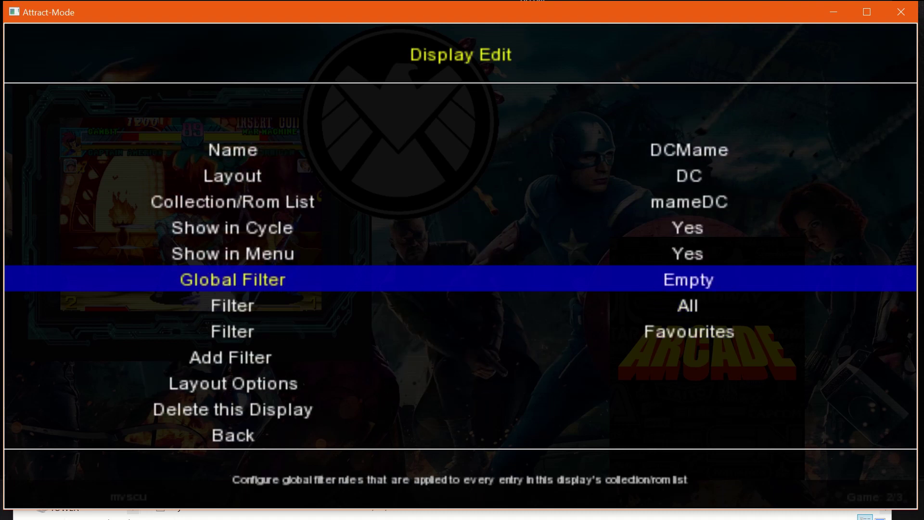
{"action": "key", "text": "Up"}
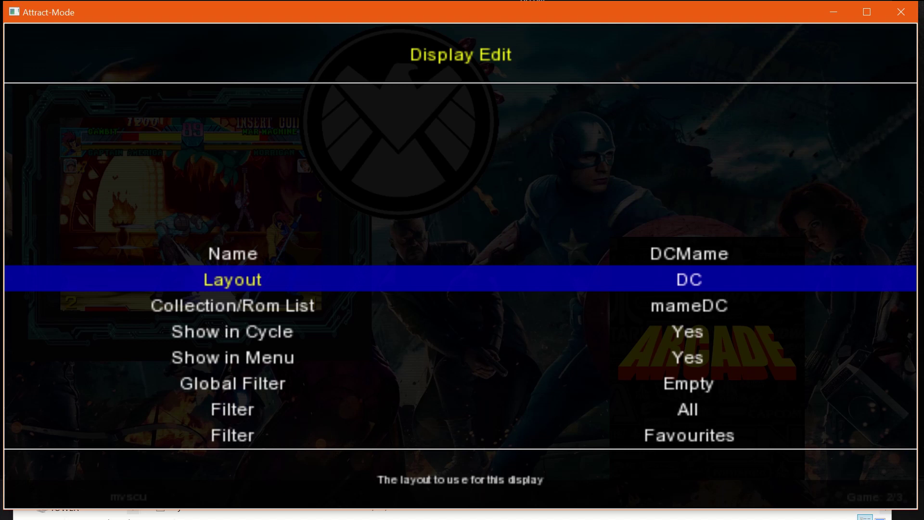
Browse the rom lists available for the DCMame display's Collection/Rom List and keep mameDC selected.
{"action": "key", "text": "Down"}
{"action": "key", "text": "Return"}
{"action": "key", "text": "Down"}
{"action": "key", "text": "Down"}
{"action": "key", "text": "Down"}
{"action": "key", "text": "Down"}
{"action": "key", "text": "Down"}
{"action": "key", "text": "Down"}
{"action": "key", "text": "Down"}
{"action": "key", "text": "Down"}
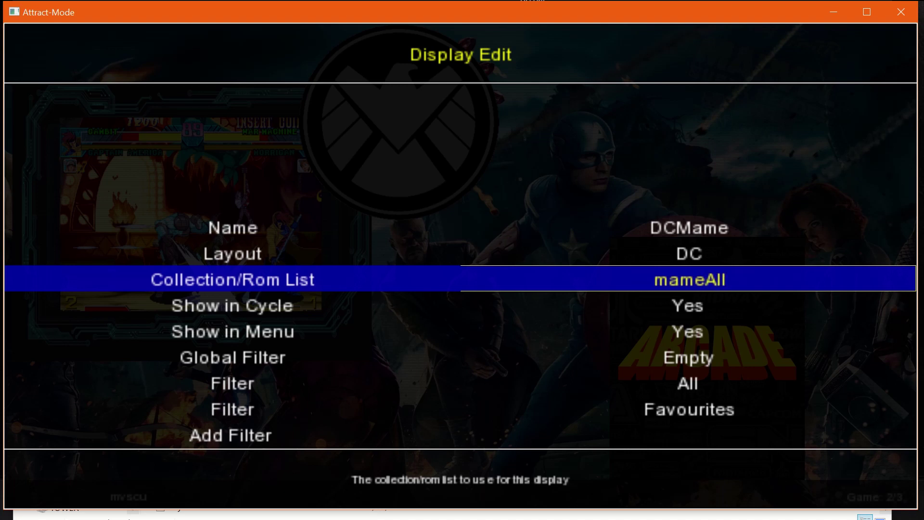
{"action": "key", "text": "Down"}
{"action": "key", "text": "Down"}
{"action": "key", "text": "Up"}
{"action": "key", "text": "Up"}
{"action": "key", "text": "Return"}
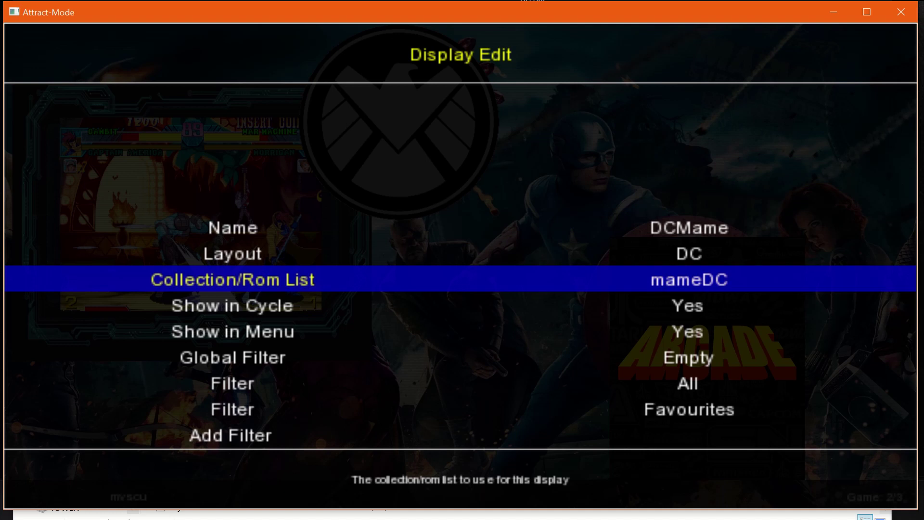
Switch to File Explorer and open mameDC.txt from the romlists folder to examine its game entries.
{"action": "key", "text": "alt+Tab"}
{"action": "scroll", "coordinate": [220, 268], "scroll_direction": "up", "scroll_amount": 3}
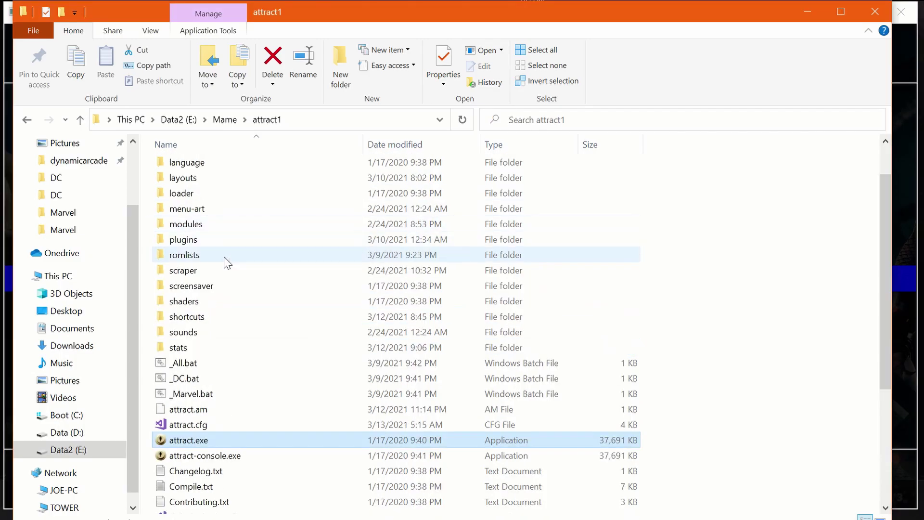
{"action": "scroll", "coordinate": [241, 313], "scroll_direction": "up", "scroll_amount": 1}
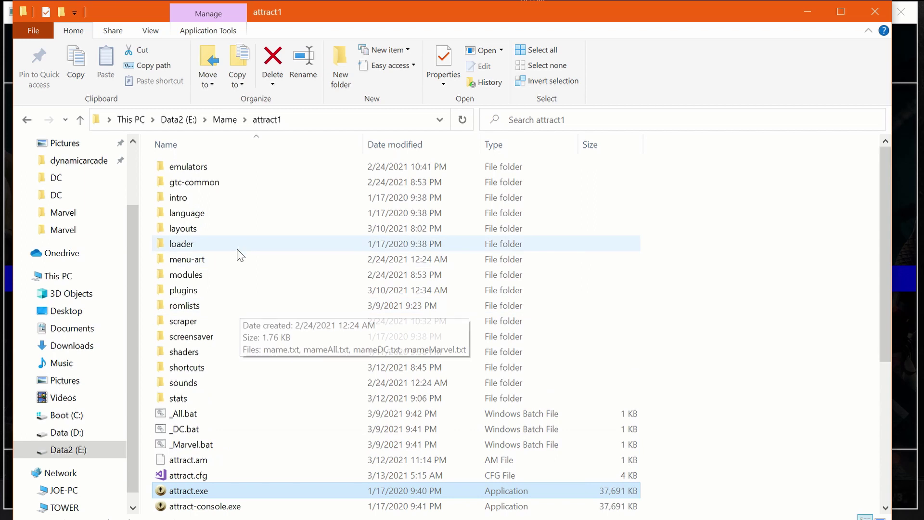
{"action": "double_click", "coordinate": [242, 308]}
{"action": "double_click", "coordinate": [243, 199]}
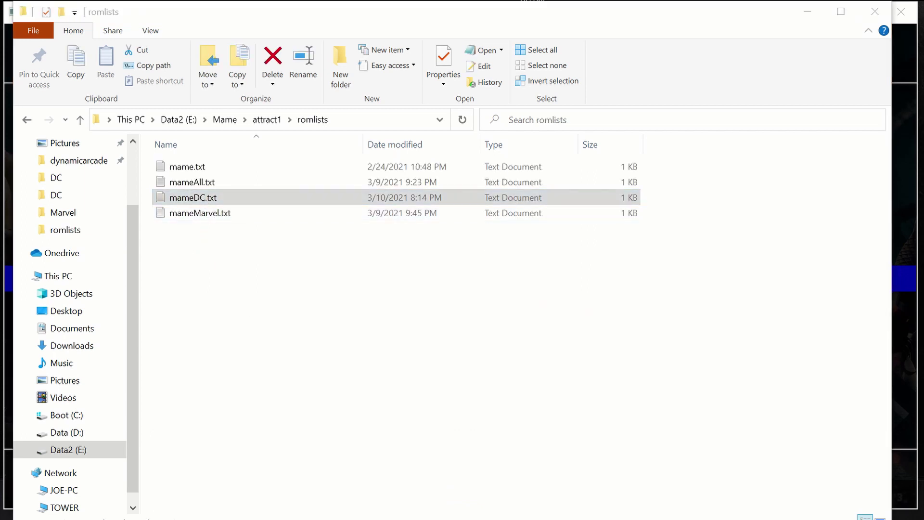
{"action": "left_click_drag", "start_coordinate": [253, 62], "coordinate": [509, 57]}
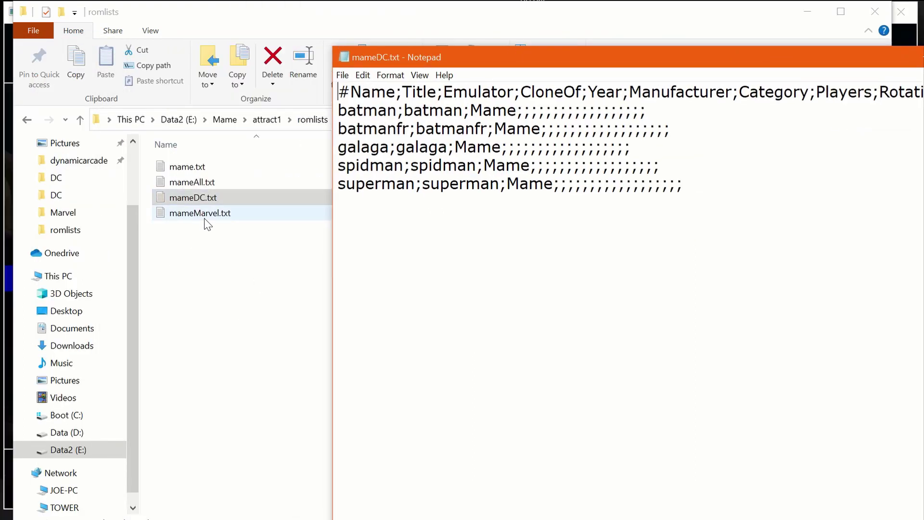
Examine the entries in mameMarvel.txt, and close both rom list files to return to Attract-Mode.
{"action": "double_click", "coordinate": [204, 214]}
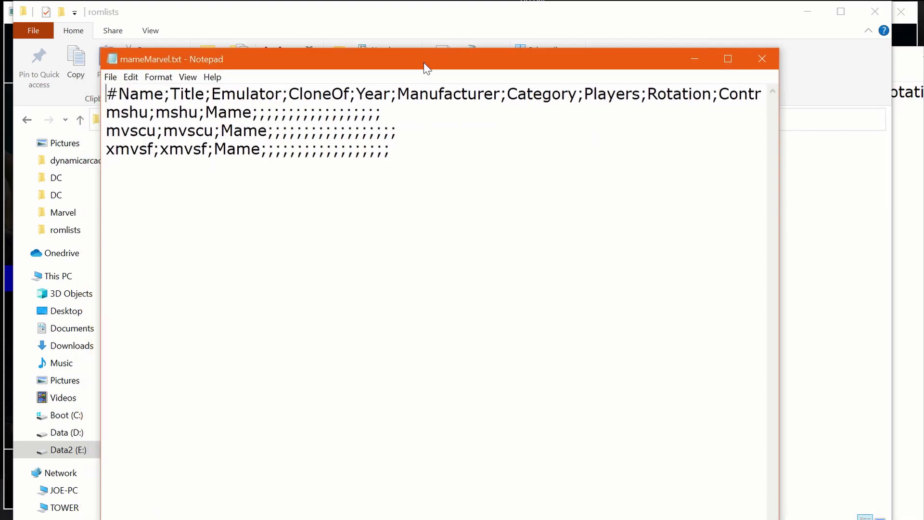
{"action": "left_click", "coordinate": [762, 59]}
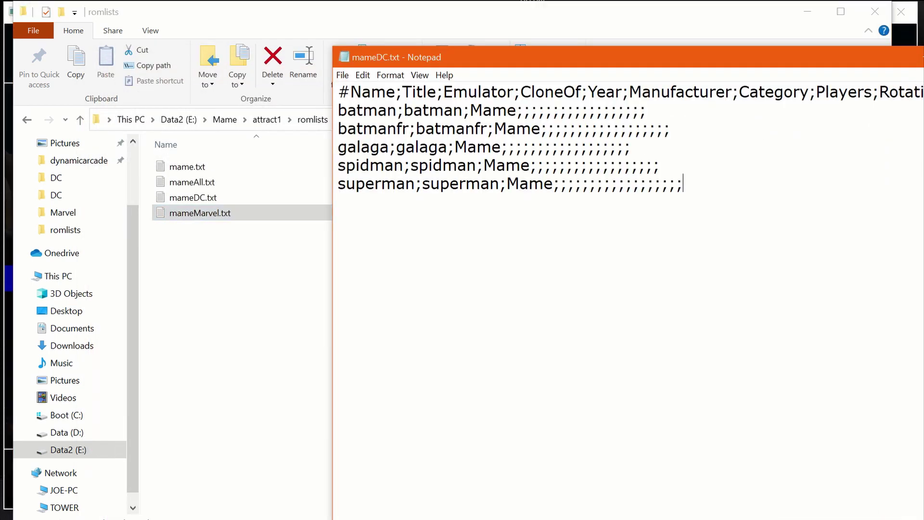
{"action": "key", "text": "alt+F4"}
{"action": "left_click", "coordinate": [905, 188]}
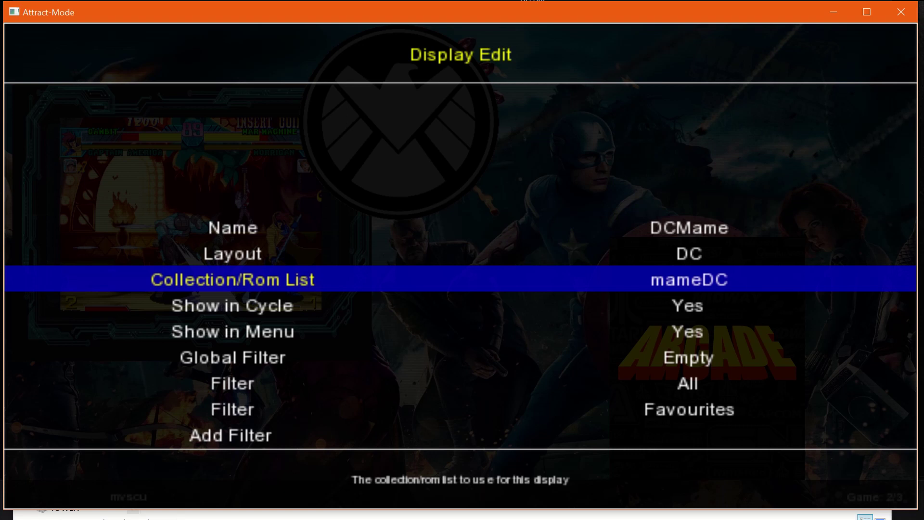
Review the DCMame display's remaining settings, from the Show in Cycle and filter entries through Layout Options, and return to its Name.
{"action": "key", "text": "Down"}
{"action": "key", "text": "Down"}
{"action": "key", "text": "Down"}
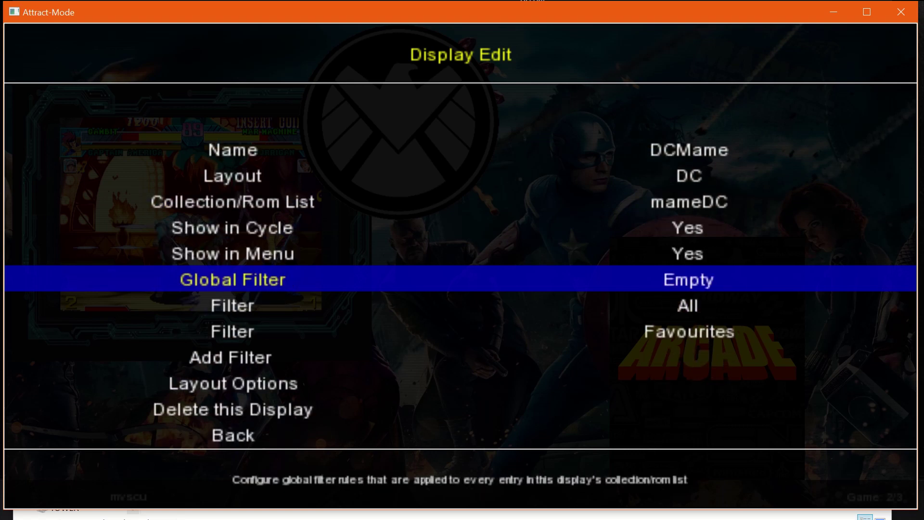
{"action": "key", "text": "Down"}
{"action": "key", "text": "Down"}
{"action": "key", "text": "Down"}
{"action": "key", "text": "Down"}
{"action": "key", "text": "Up"}
{"action": "key", "text": "Up"}
{"action": "key", "text": "Up"}
{"action": "key", "text": "Up"}
{"action": "key", "text": "Up"}
{"action": "key", "text": "Up"}
{"action": "key", "text": "Up"}
{"action": "key", "text": "Up"}
{"action": "key", "text": "Up"}
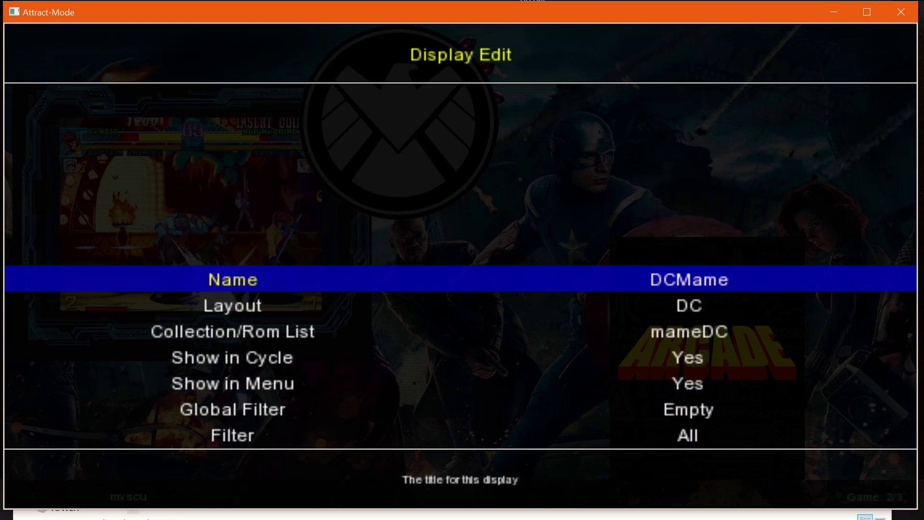
Leave the DCMame display's settings and open the Avengers display for editing at its Name entry.
{"action": "key", "text": "Escape"}
{"action": "key", "text": "Escape"}
{"action": "key", "text": "Down"}
{"action": "key", "text": "Down"}
{"action": "key", "text": "Return"}
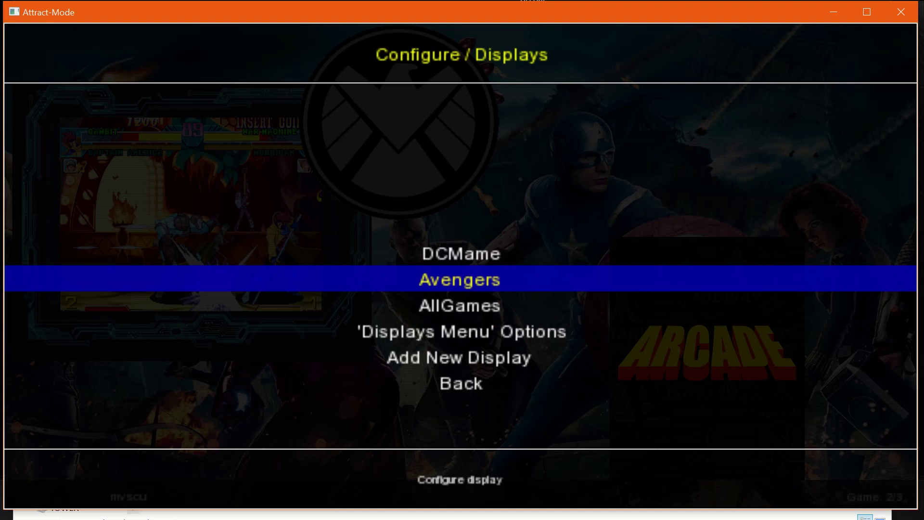
{"action": "key", "text": "Return"}
{"action": "key", "text": "Up"}
{"action": "key", "text": "Up"}
{"action": "key", "text": "Up"}
{"action": "key", "text": "Up"}
{"action": "key", "text": "Up"}
{"action": "key", "text": "Up"}
{"action": "key", "text": "Up"}
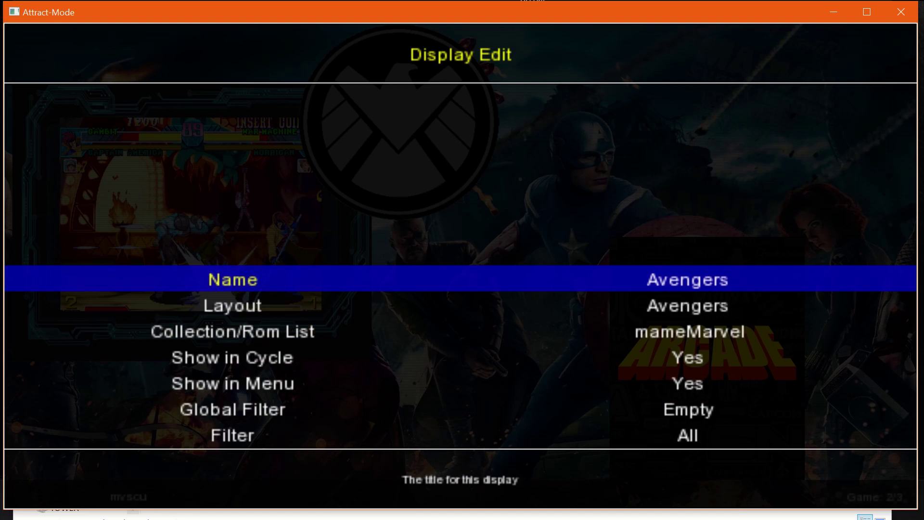
Review the Avengers display's rom list and filter settings, and leave the configuration.
{"action": "key", "text": "Down"}
{"action": "key", "text": "Down"}
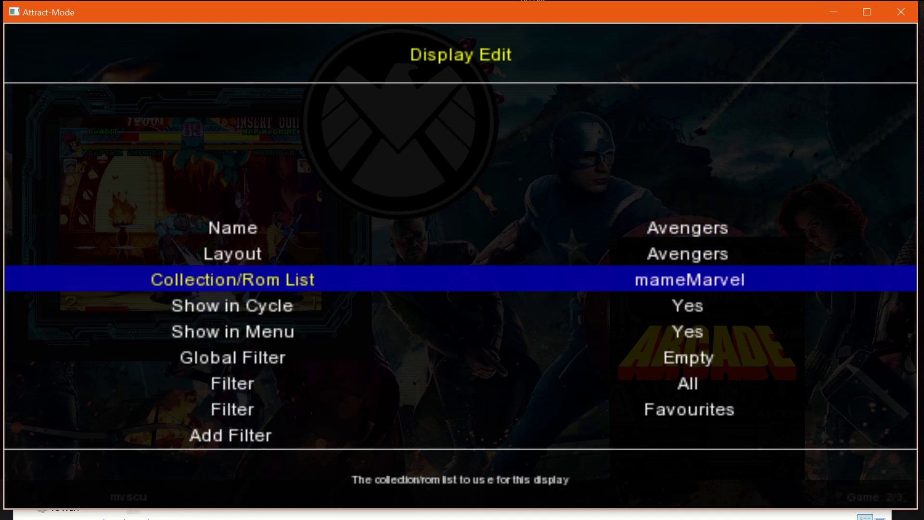
{"action": "key", "text": "Down"}
{"action": "key", "text": "Down"}
{"action": "key", "text": "Down"}
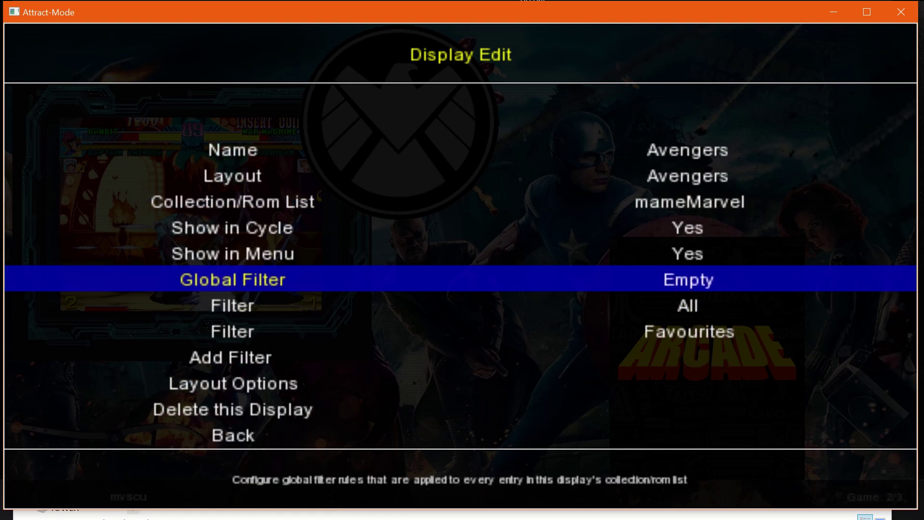
{"action": "key", "text": "Down"}
{"action": "key", "text": "Escape"}
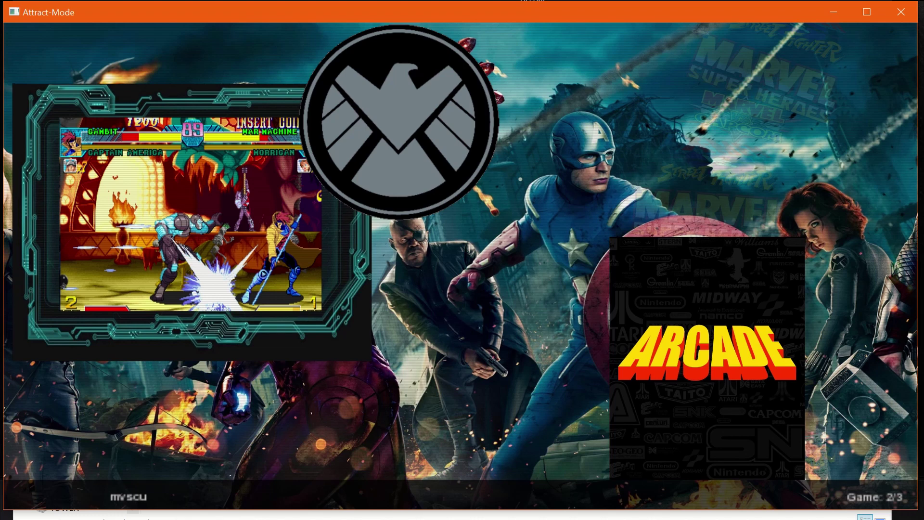
Switch through the DCMame, Avengers and AllGames displays with the display hotkeys, ending on the DCMame display.
{"action": "key", "text": "Right"}
{"action": "key", "text": "Right"}
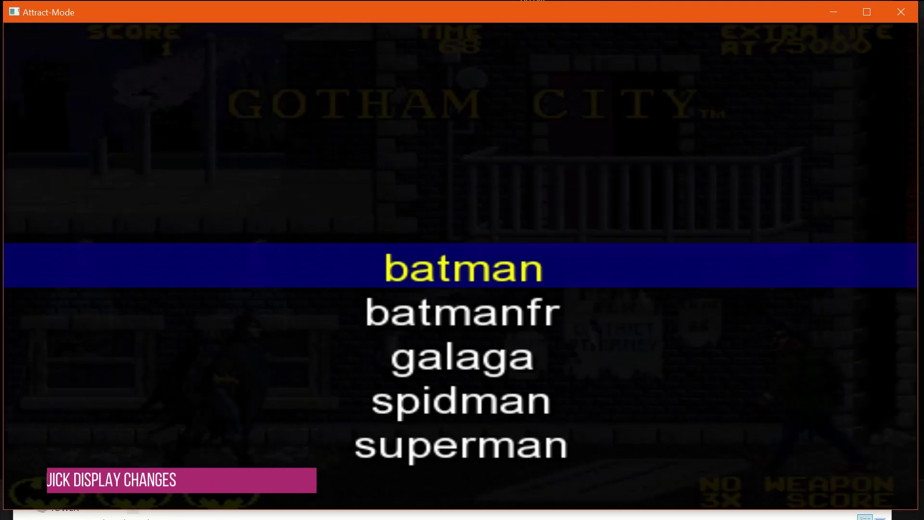
{"action": "key", "text": "Right"}
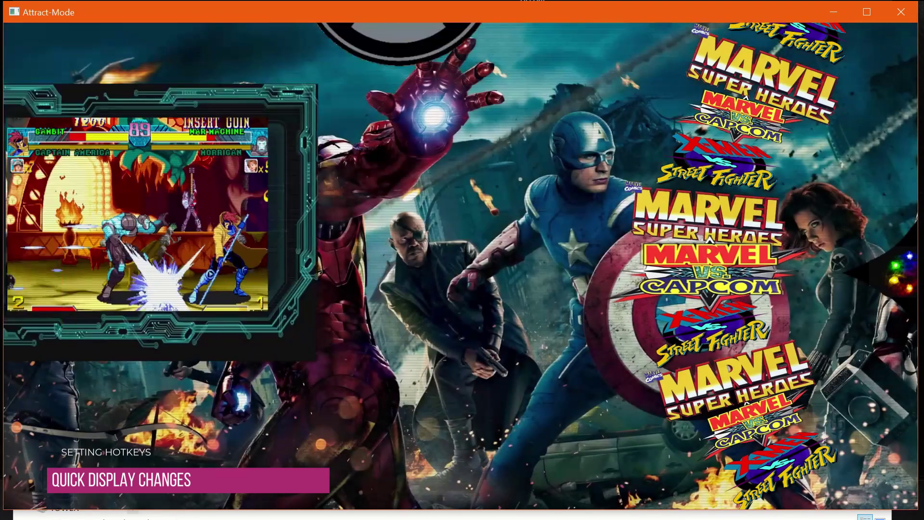
{"action": "key", "text": "Right"}
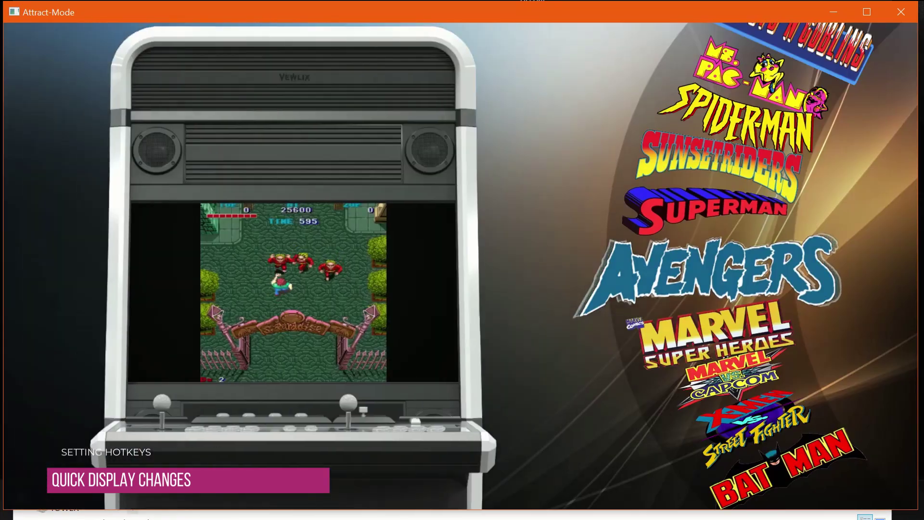
{"action": "key", "text": "Right"}
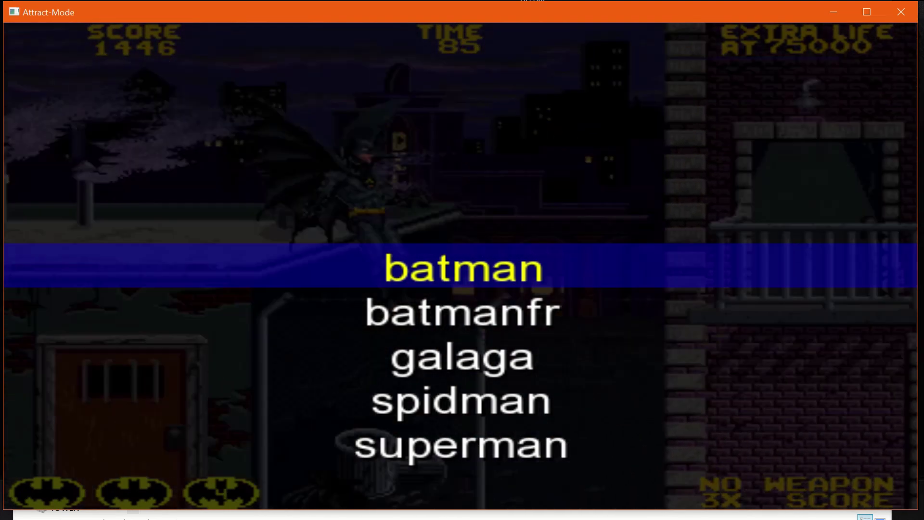
Open the Controls configuration and examine the keys assigned to the Custom1, Custom2 and Custom3 controls.
{"action": "key", "text": "Tab"}
{"action": "key", "text": "Up"}
{"action": "key", "text": "Up"}
{"action": "key", "text": "Up"}
{"action": "key", "text": "Up"}
{"action": "key", "text": "Up"}
{"action": "key", "text": "Return"}
{"action": "key", "text": "Down"}
{"action": "key", "text": "Down"}
{"action": "key", "text": "Down"}
{"action": "key", "text": "Down"}
{"action": "key", "text": "Down"}
{"action": "key", "text": "Down"}
{"action": "key", "text": "Down"}
{"action": "key", "text": "Down"}
{"action": "key", "text": "Down"}
{"action": "key", "text": "Down"}
{"action": "key", "text": "Down"}
{"action": "key", "text": "Down"}
{"action": "key", "text": "Down"}
{"action": "key", "text": "Down"}
{"action": "key", "text": "Down"}
{"action": "key", "text": "Down"}
{"action": "key", "text": "Down"}
{"action": "key", "text": "Down"}
{"action": "key", "text": "Down"}
{"action": "key", "text": "Down"}
{"action": "key", "text": "Down"}
{"action": "key", "text": "Down"}
{"action": "key", "text": "Down"}
{"action": "key", "text": "Down"}
{"action": "key", "text": "Down"}
{"action": "key", "text": "Down"}
{"action": "key", "text": "Down"}
{"action": "key", "text": "Down"}
{"action": "key", "text": "Down"}
{"action": "key", "text": "Up"}
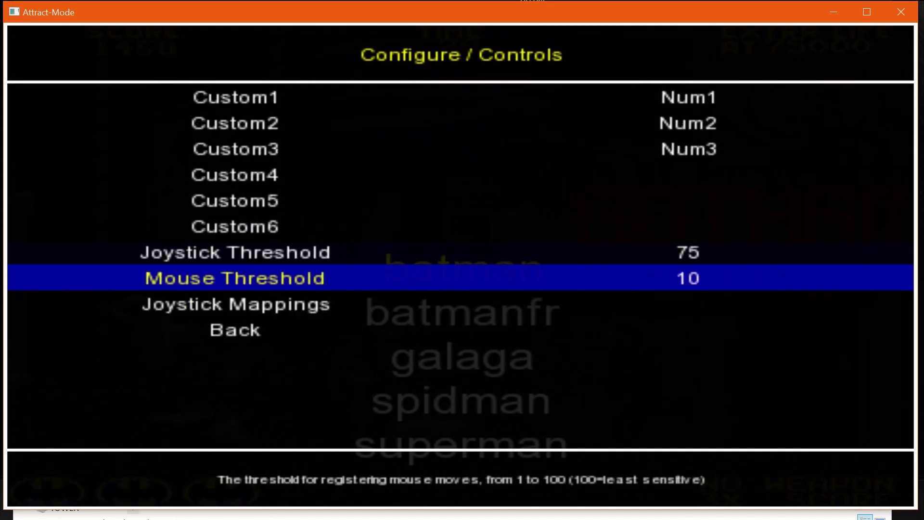
{"action": "key", "text": "Up"}
{"action": "key", "text": "Up"}
{"action": "key", "text": "Up"}
{"action": "key", "text": "Up"}
{"action": "key", "text": "Up"}
{"action": "key", "text": "Up"}
{"action": "key", "text": "Up"}
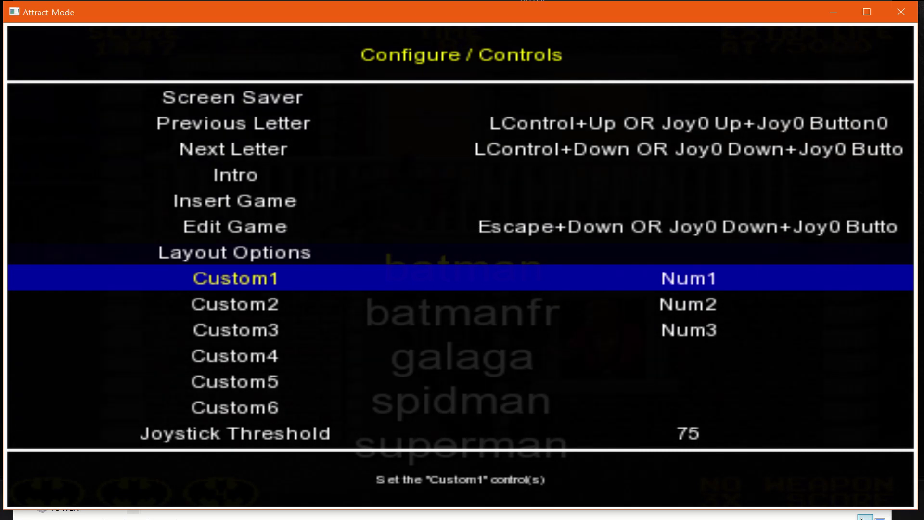
Leave the Controls settings and highlight Plug-ins in the main configuration.
{"action": "key", "text": "Escape"}
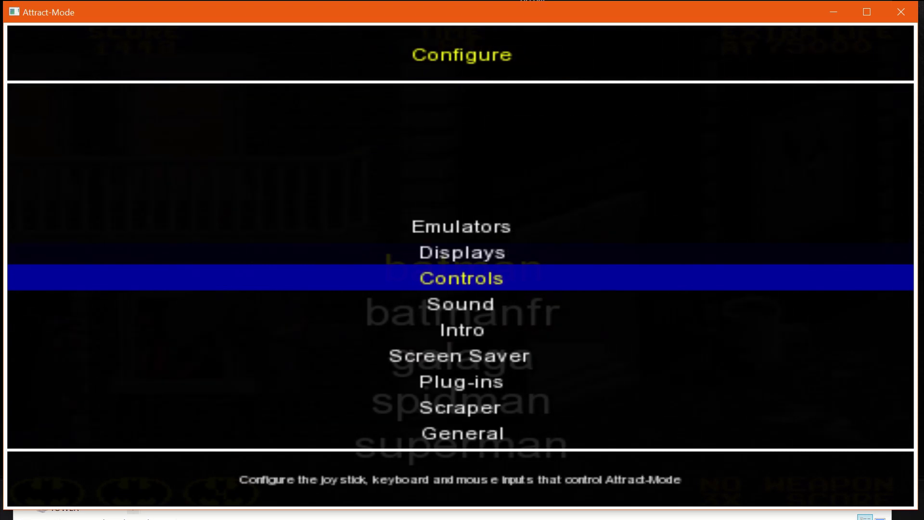
{"action": "key", "text": "Down"}
{"action": "key", "text": "Down"}
{"action": "key", "text": "Down"}
{"action": "key", "text": "Down"}
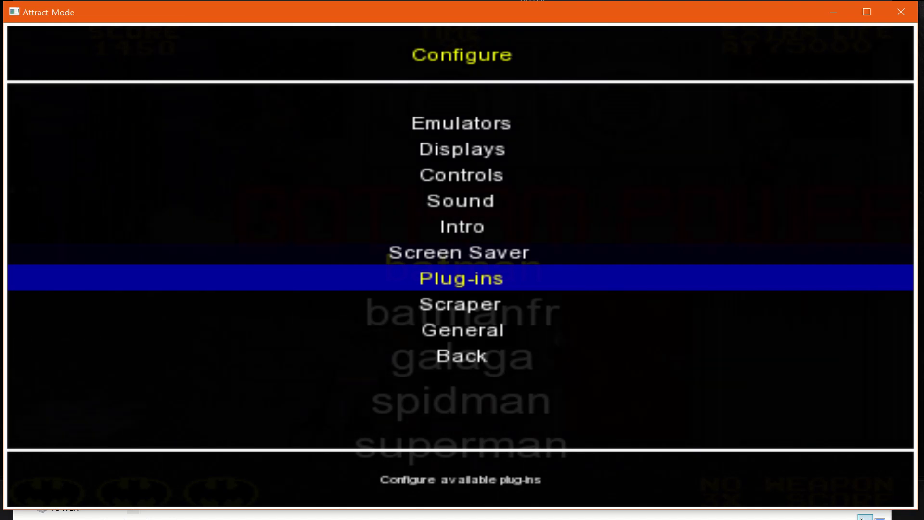
Switch to File Explorer and select SpecificDisplay.nut in the plugins folder of attract1.
{"action": "key", "text": "alt+Tab"}
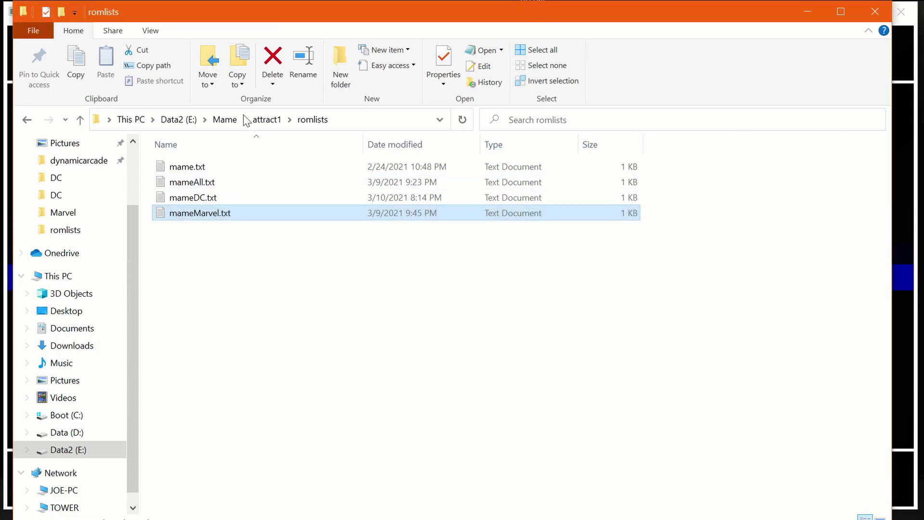
{"action": "left_click", "coordinate": [267, 119]}
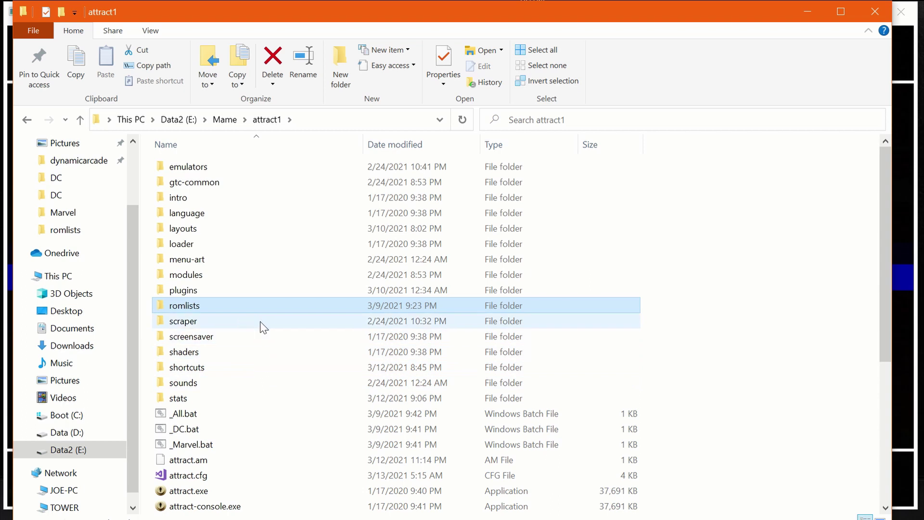
{"action": "double_click", "coordinate": [260, 290]}
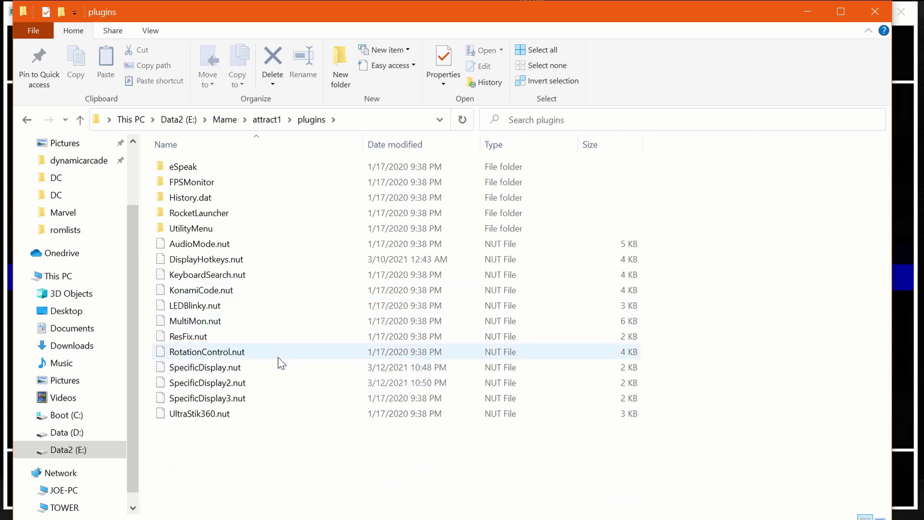
{"action": "left_click", "coordinate": [239, 368]}
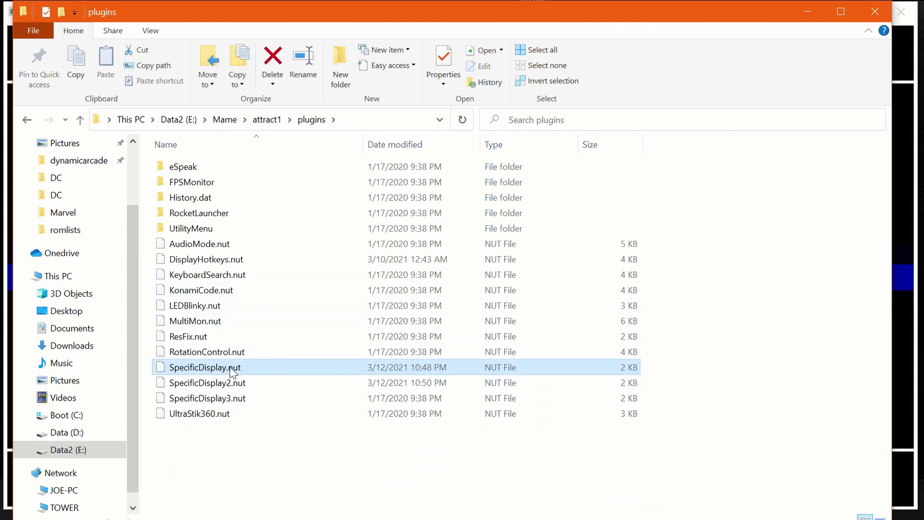
Switch back to Attract-Mode and open the SpecificDisplay plug-in's configuration.
{"action": "key", "text": "alt+Tab"}
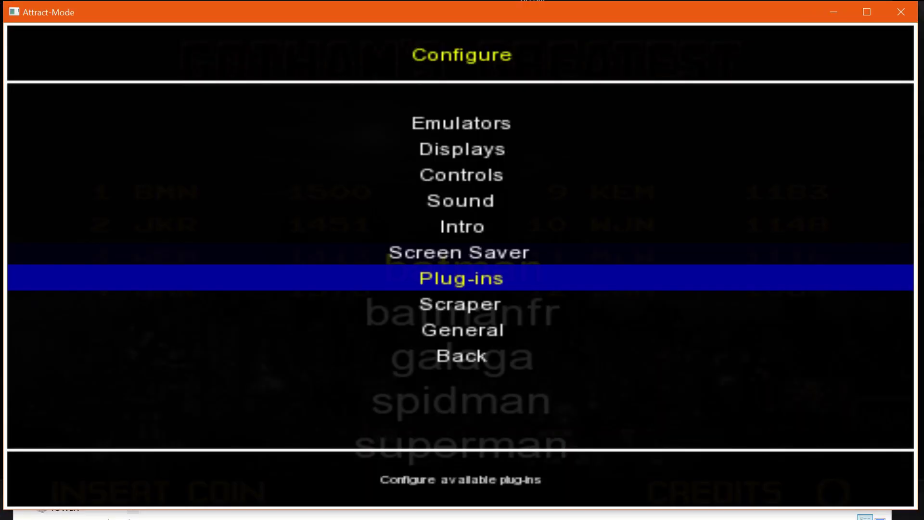
{"action": "key", "text": "Return"}
{"action": "key", "text": "Down"}
{"action": "key", "text": "Down"}
{"action": "key", "text": "Down"}
{"action": "key", "text": "Down"}
{"action": "key", "text": "Down"}
{"action": "key", "text": "Down"}
{"action": "key", "text": "Down"}
{"action": "key", "text": "Down"}
{"action": "key", "text": "Down"}
{"action": "key", "text": "Down"}
{"action": "key", "text": "Down"}
{"action": "key", "text": "Down"}
{"action": "key", "text": "Up"}
{"action": "key", "text": "Return"}
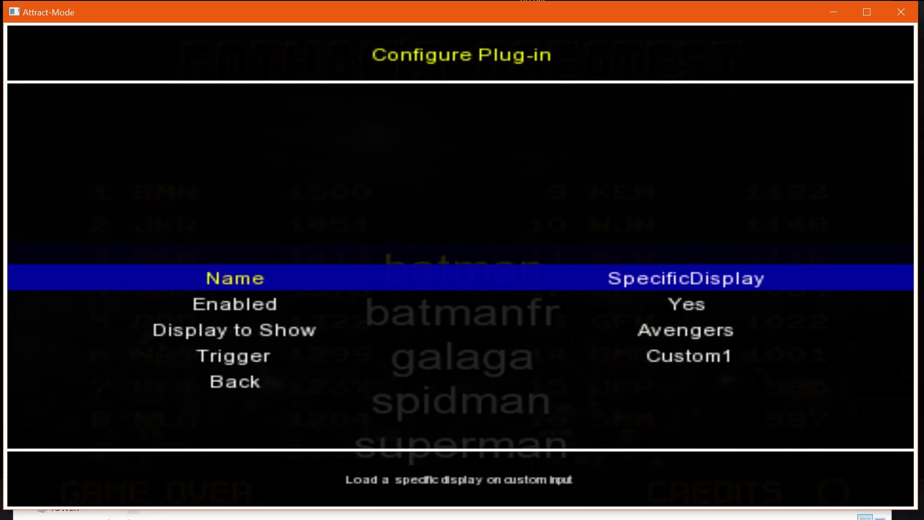
Review the SpecificDisplay plug-in's Display to Show, and browse the available Trigger commands, keeping Custom1 selected.
{"action": "key", "text": "Down"}
{"action": "key", "text": "Down"}
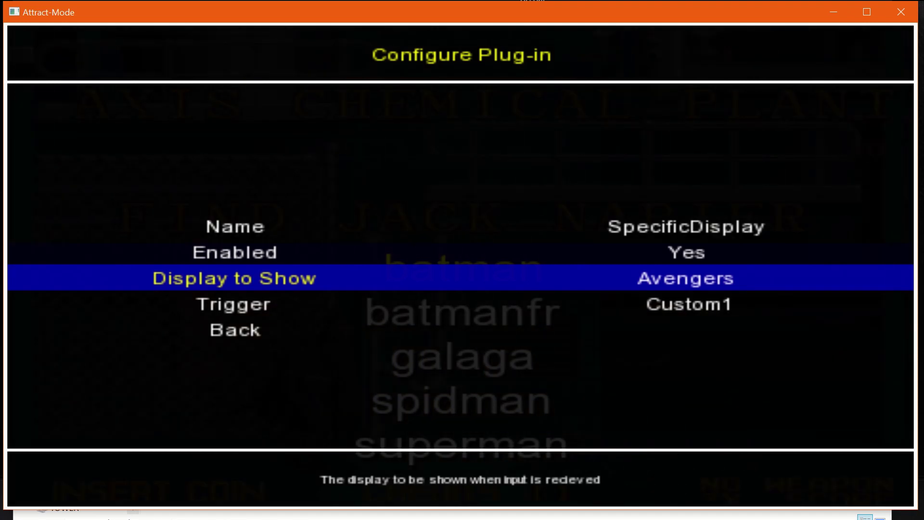
{"action": "key", "text": "Down"}
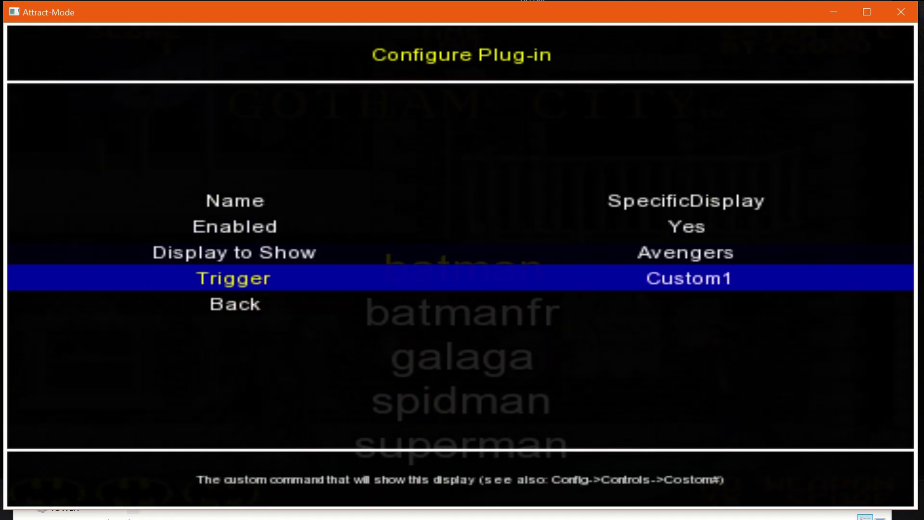
{"action": "key", "text": "Return"}
{"action": "key", "text": "Down"}
{"action": "key", "text": "Down"}
{"action": "key", "text": "Down"}
{"action": "key", "text": "Down"}
{"action": "key", "text": "Down"}
{"action": "key", "text": "Down"}
{"action": "key", "text": "Down"}
{"action": "key", "text": "Down"}
{"action": "key", "text": "Down"}
{"action": "key", "text": "Up"}
{"action": "key", "text": "Up"}
{"action": "key", "text": "Up"}
{"action": "key", "text": "Up"}
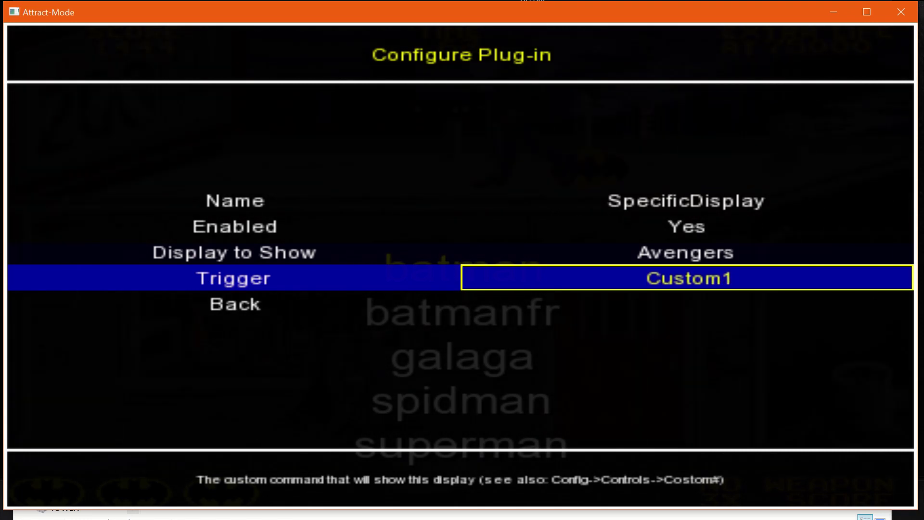
{"action": "key", "text": "Return"}
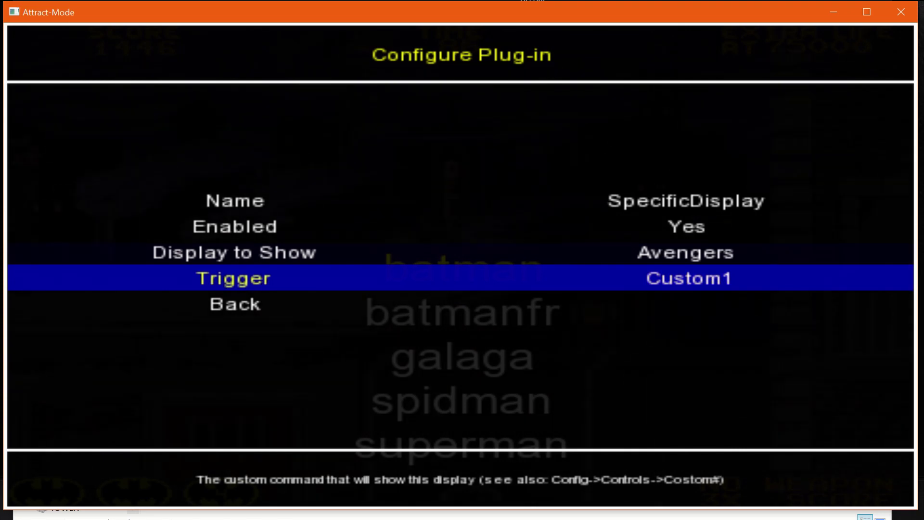